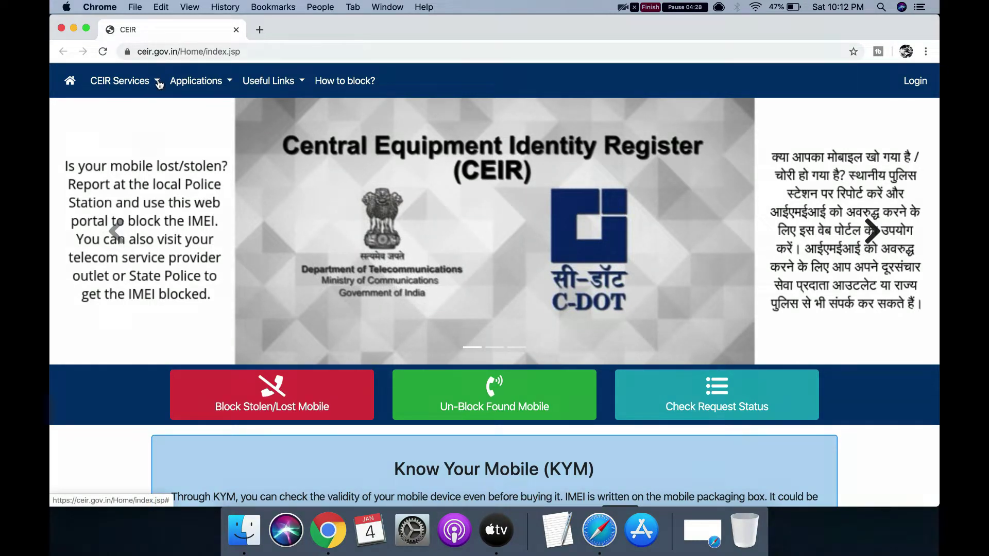
# - Choose Block Stolen/Lost Mobile from the CEIR Services menu to load the blocking request form
pyautogui.click(159, 84)
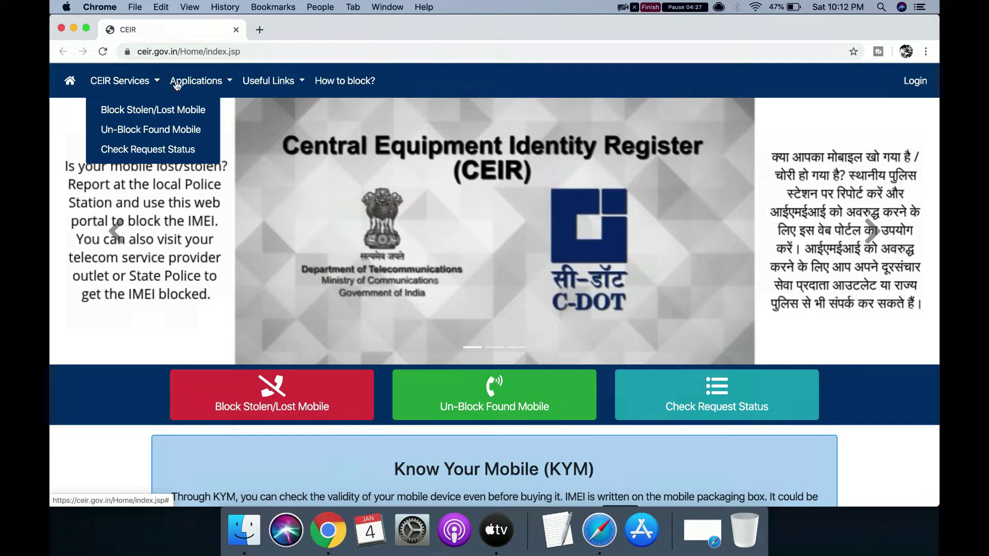
pyautogui.click(231, 82)
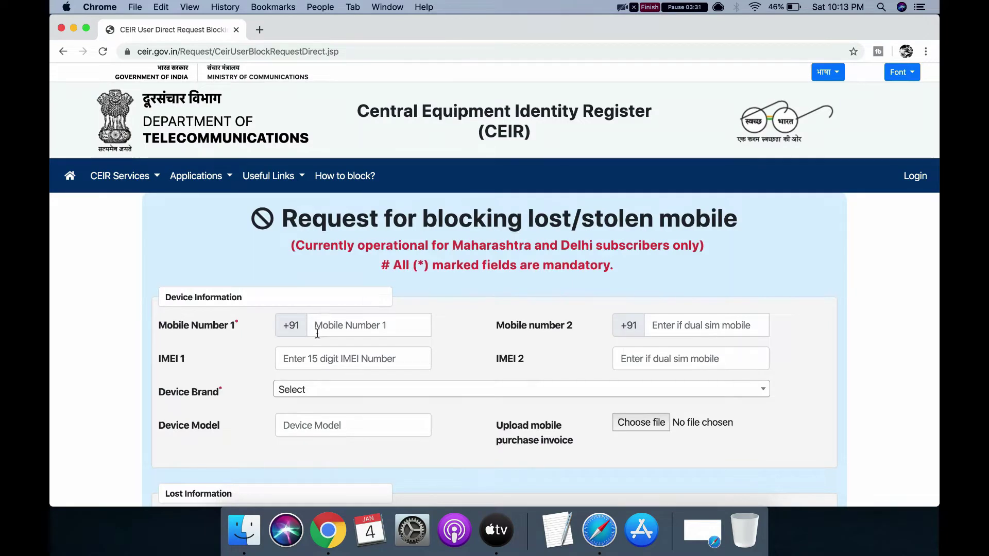
pyautogui.click(340, 325)
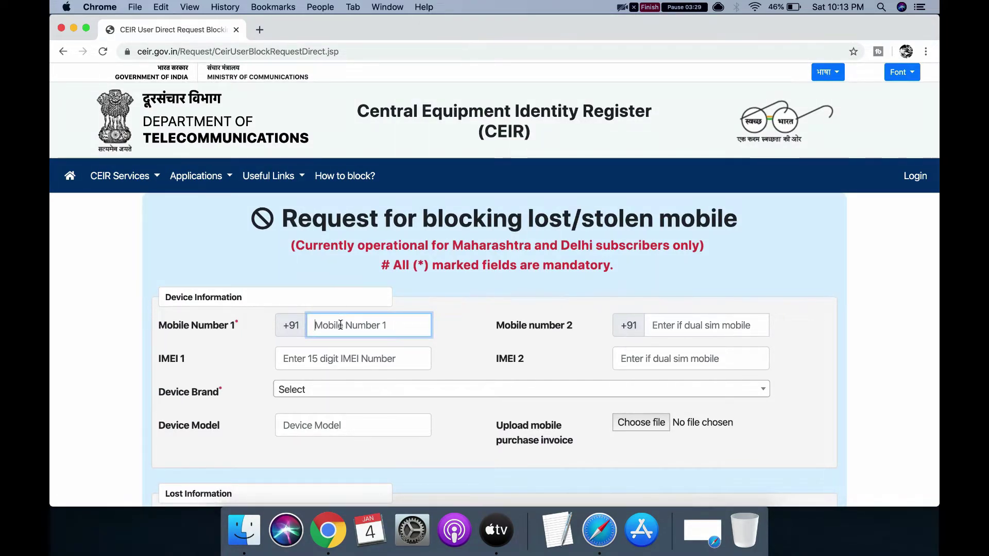
pyautogui.write('000')
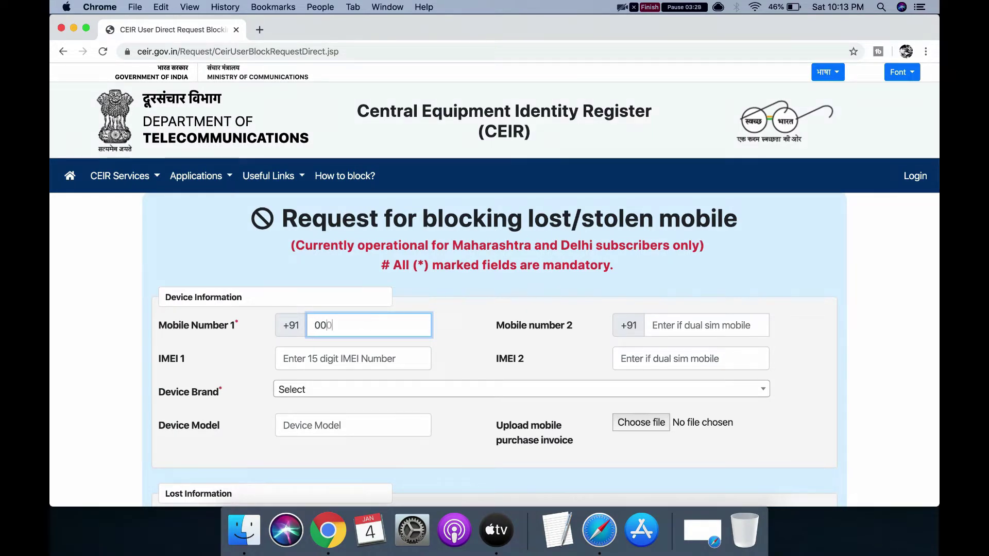
pyautogui.write('000000')
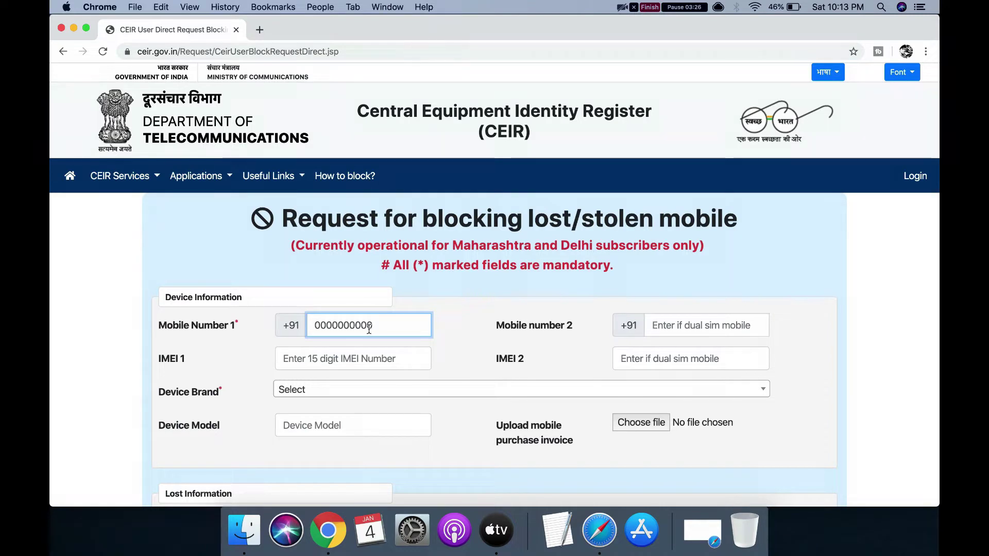
pyautogui.write('0')
pyautogui.click(695, 329)
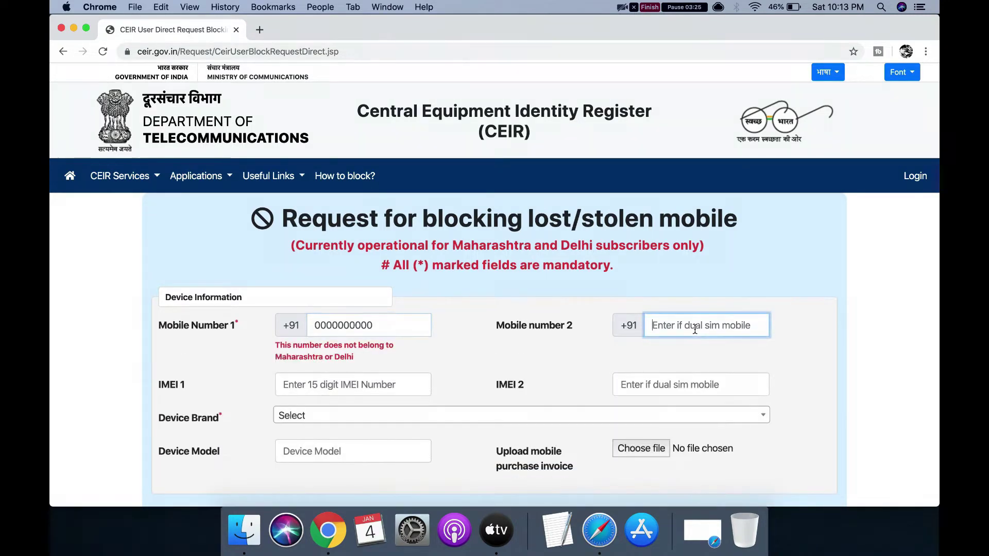
pyautogui.write('00')
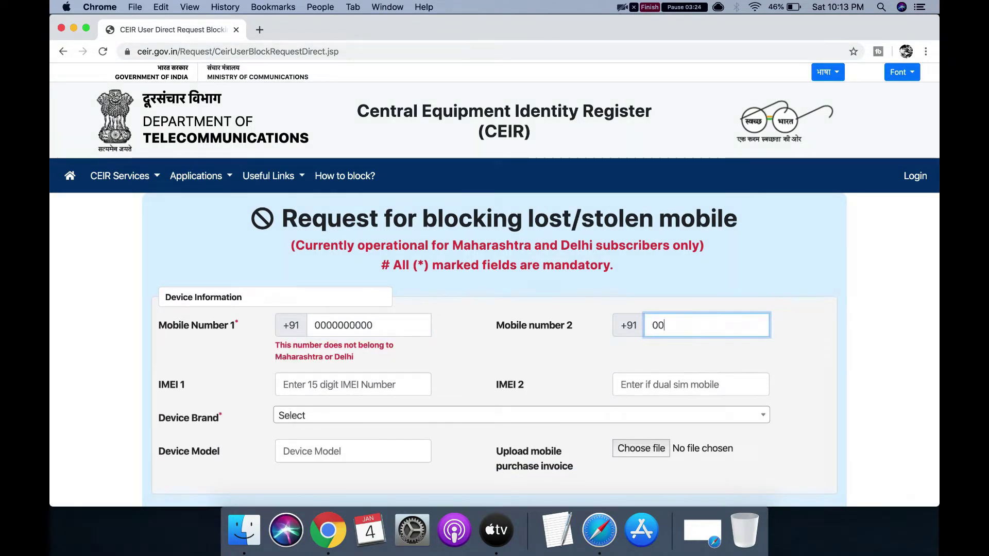
pyautogui.write('00000000')
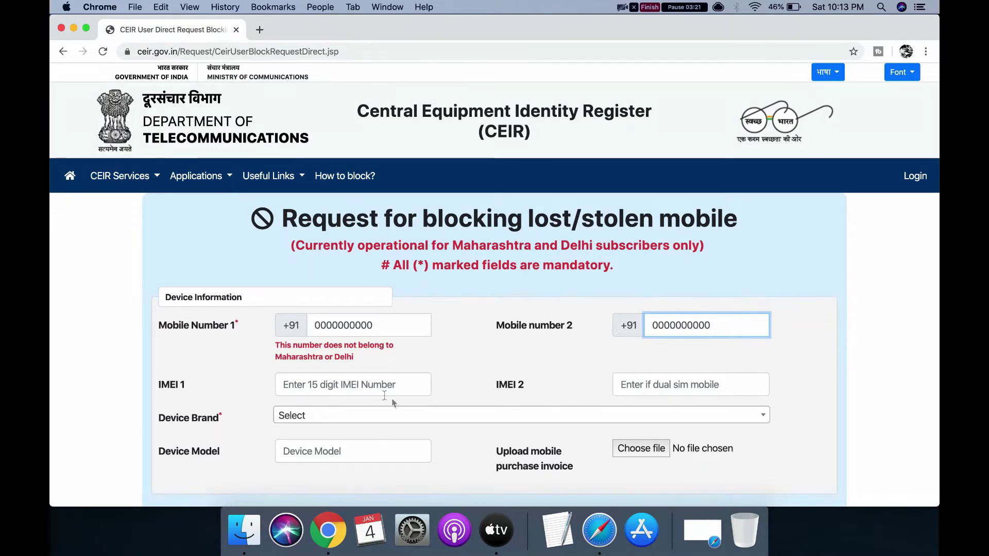
pyautogui.click(384, 380)
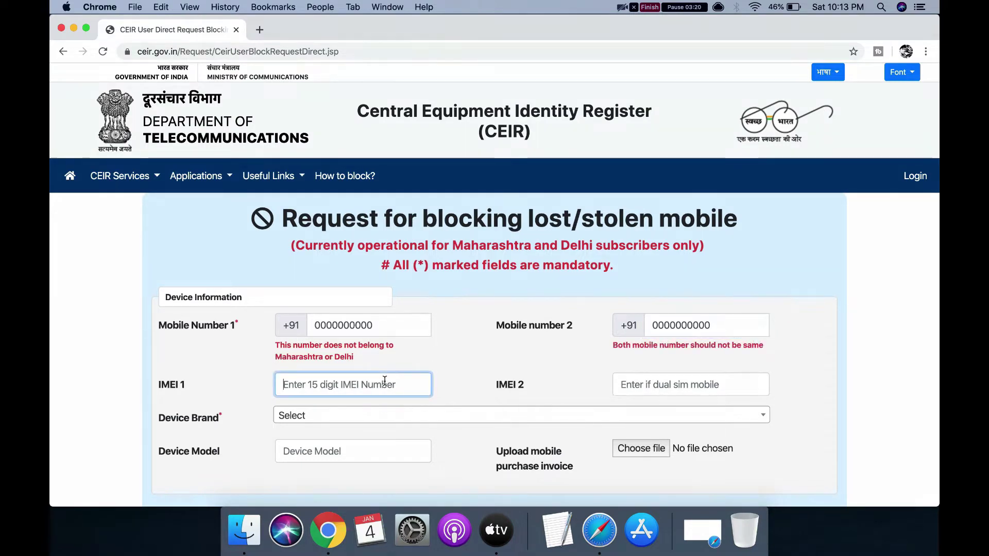
pyautogui.write('000')
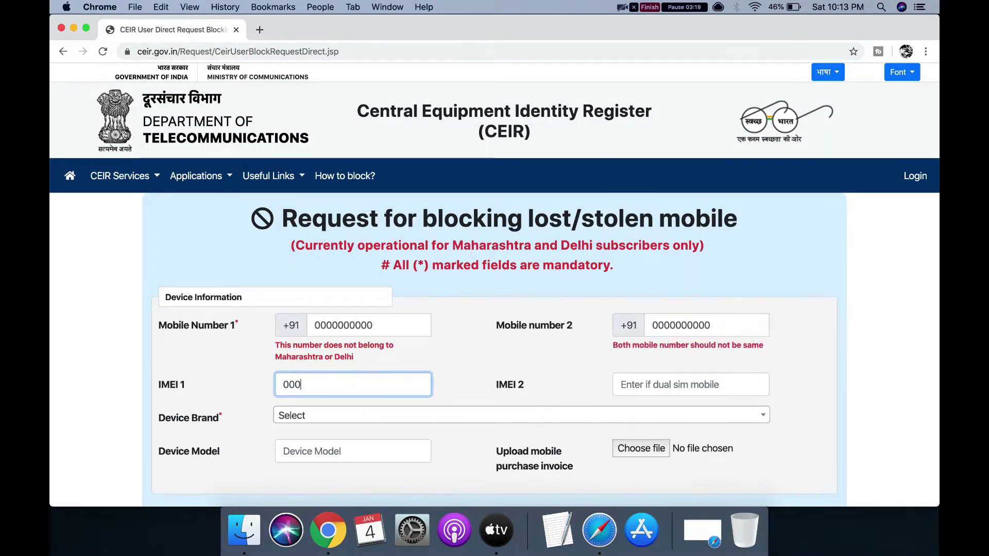
pyautogui.write('0000000')
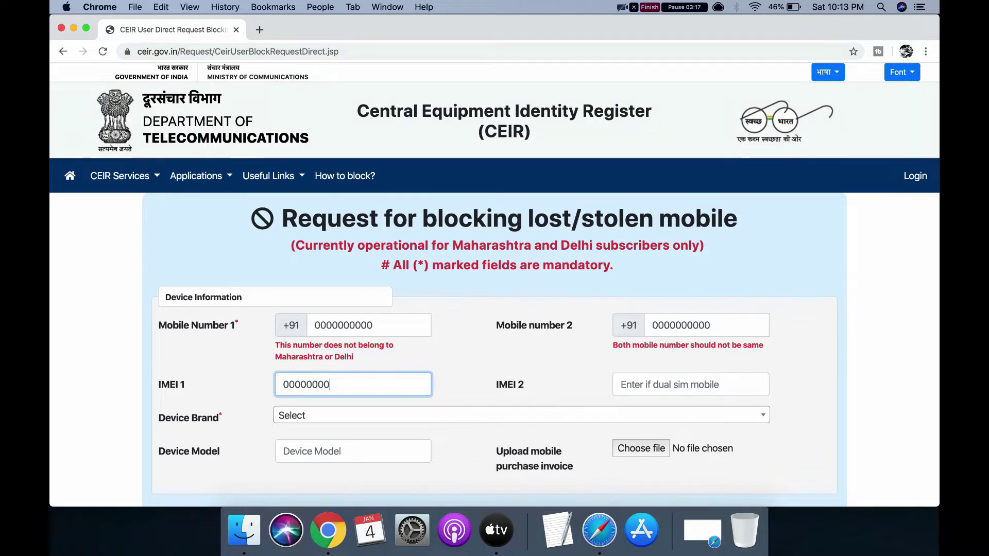
pyautogui.write('0')
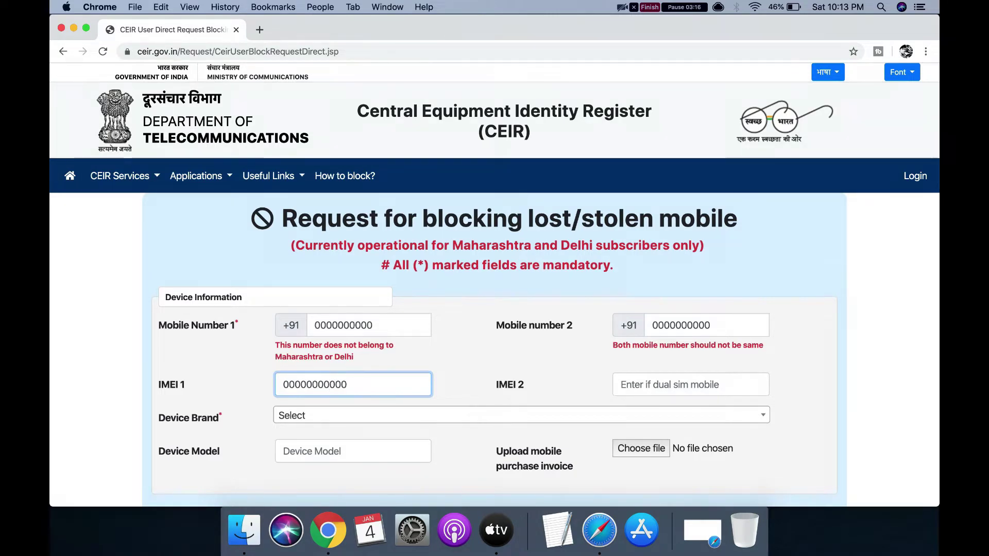
pyautogui.click(682, 381)
pyautogui.write('0')
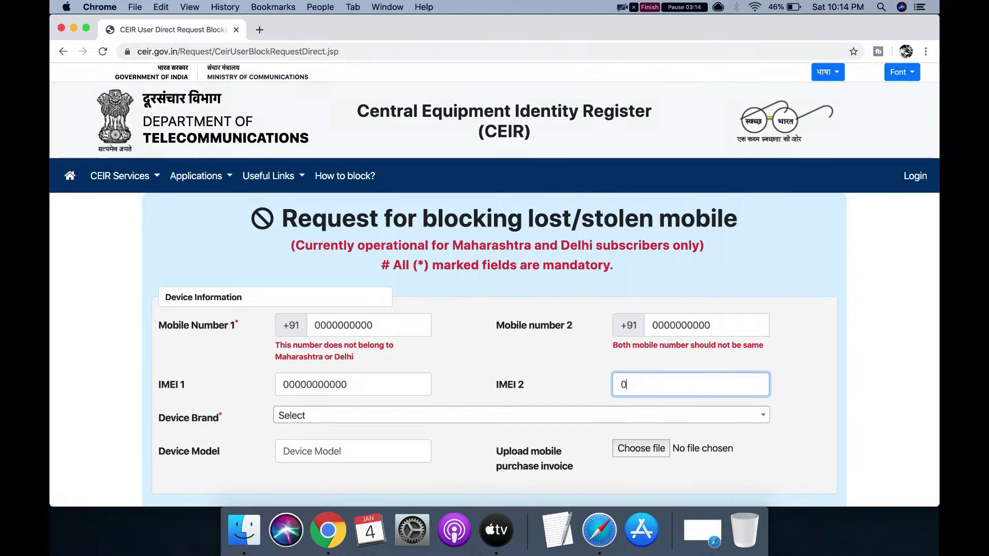
pyautogui.write('0000000')
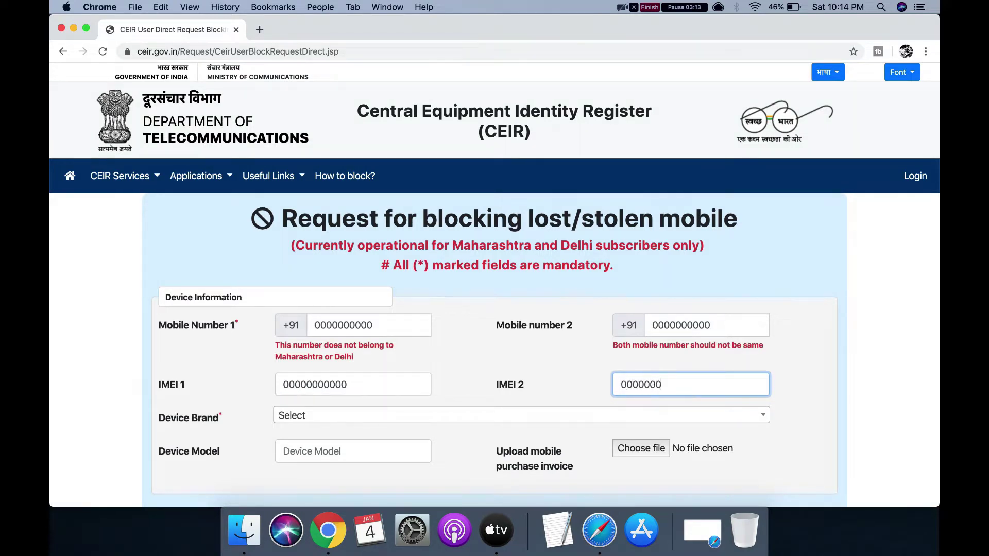
pyautogui.write('00')
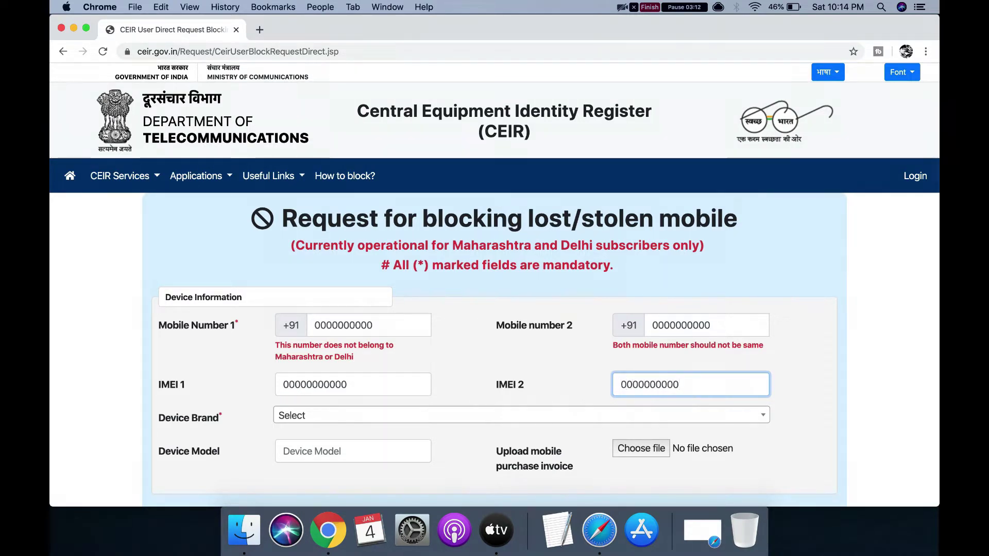
pyautogui.scroll(-1, 681, 376)
pyautogui.scroll(-2, 681, 377)
pyautogui.scroll(-3, 682, 376)
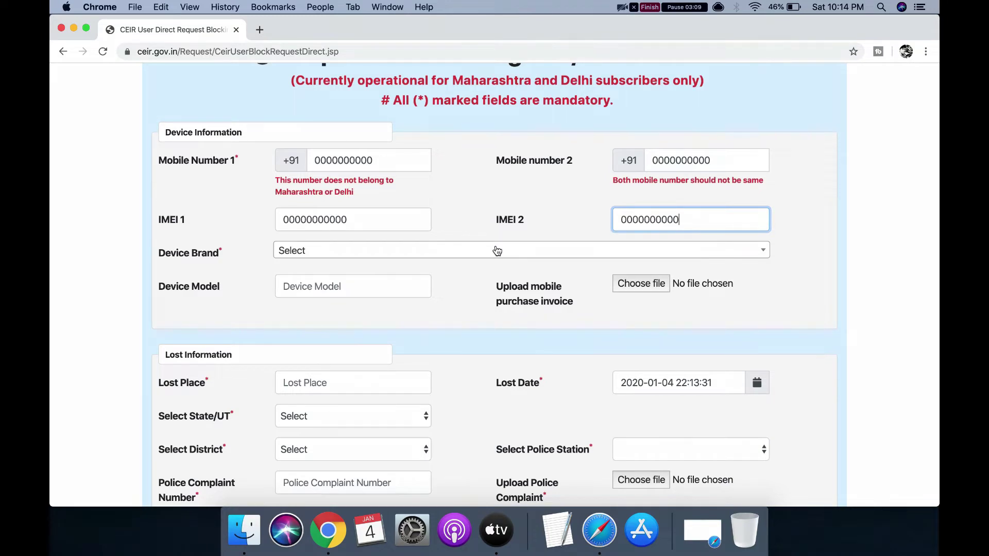
# - Pick Samsung as the device brand and enter 'note 10' as the device model
pyautogui.click(497, 250)
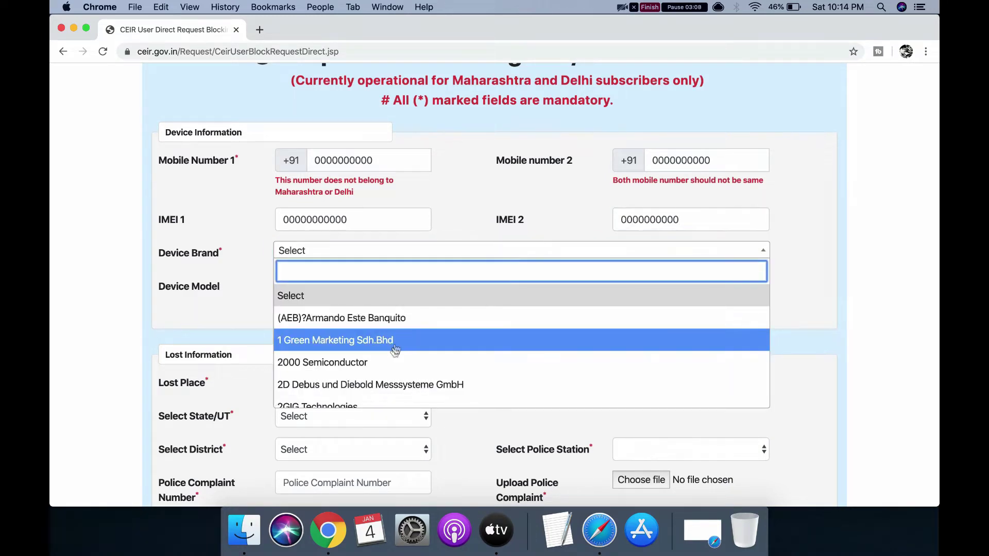
pyautogui.scroll(-10, 390, 361)
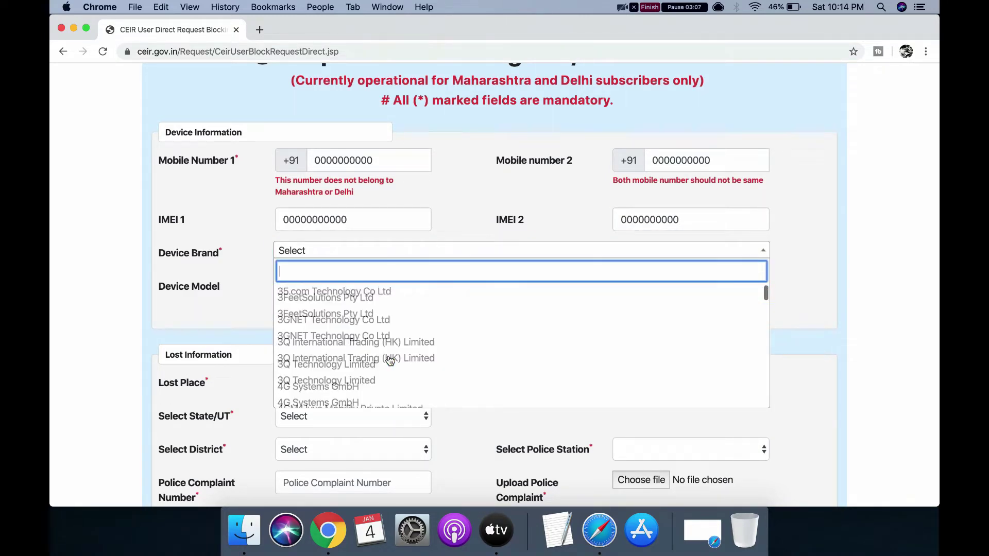
pyautogui.scroll(-10, 390, 361)
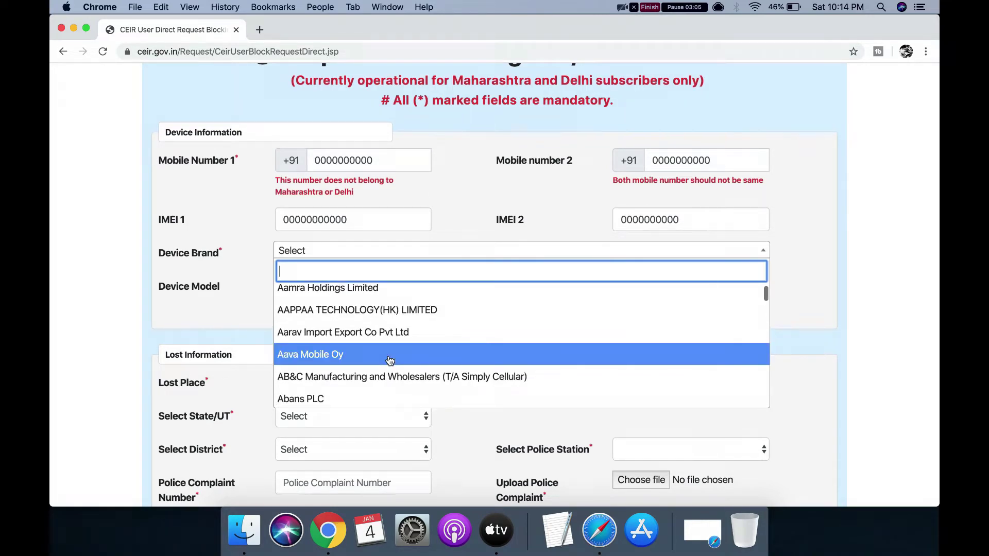
pyautogui.scroll(-5, 390, 361)
pyautogui.scroll(-10, 390, 361)
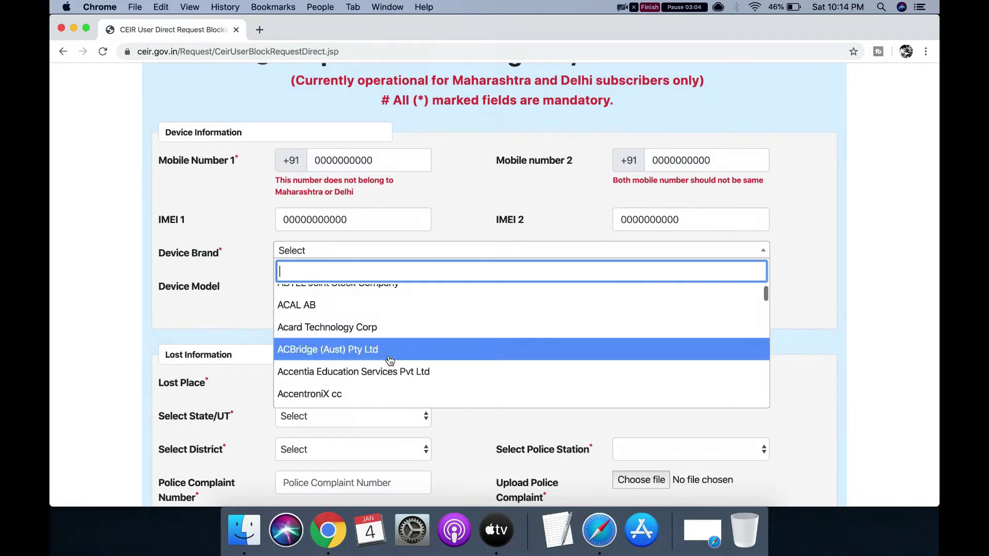
pyautogui.scroll(-10, 390, 361)
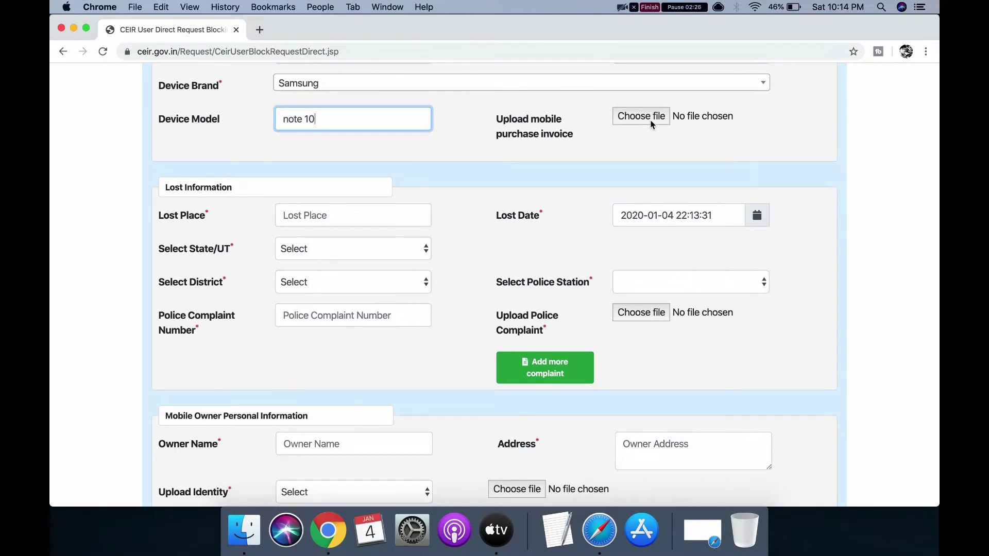
pyautogui.click(331, 217)
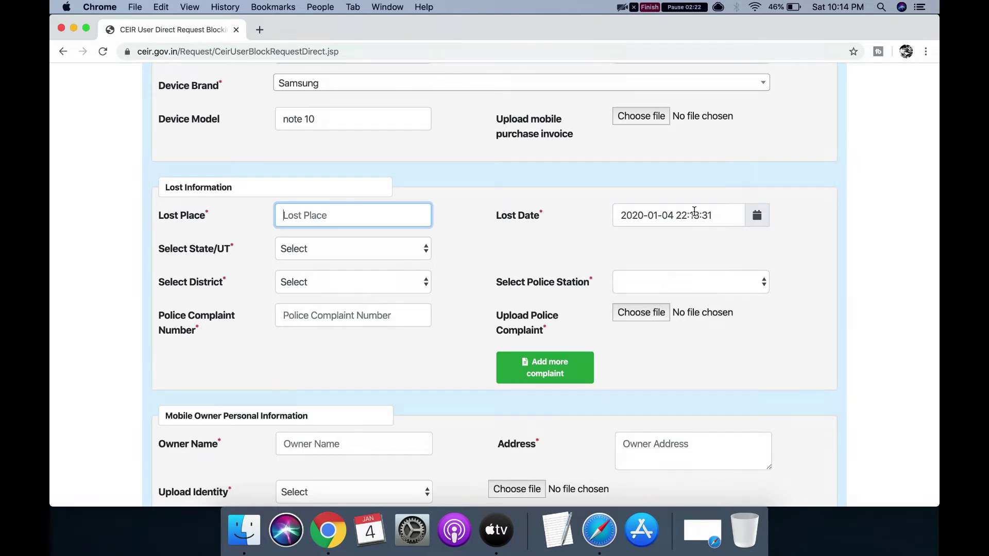
pyautogui.click(370, 244)
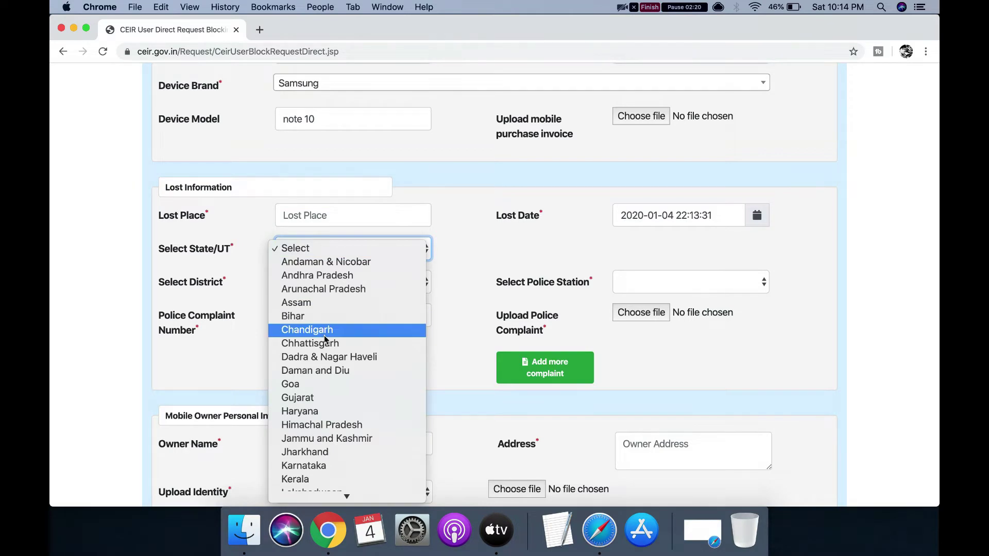
pyautogui.click(498, 252)
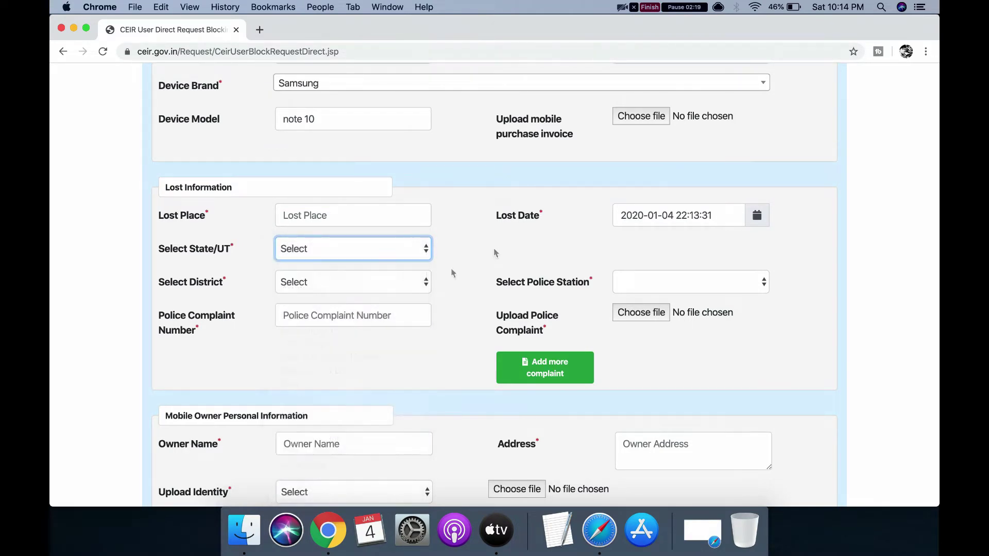
pyautogui.scroll(-2, 380, 311)
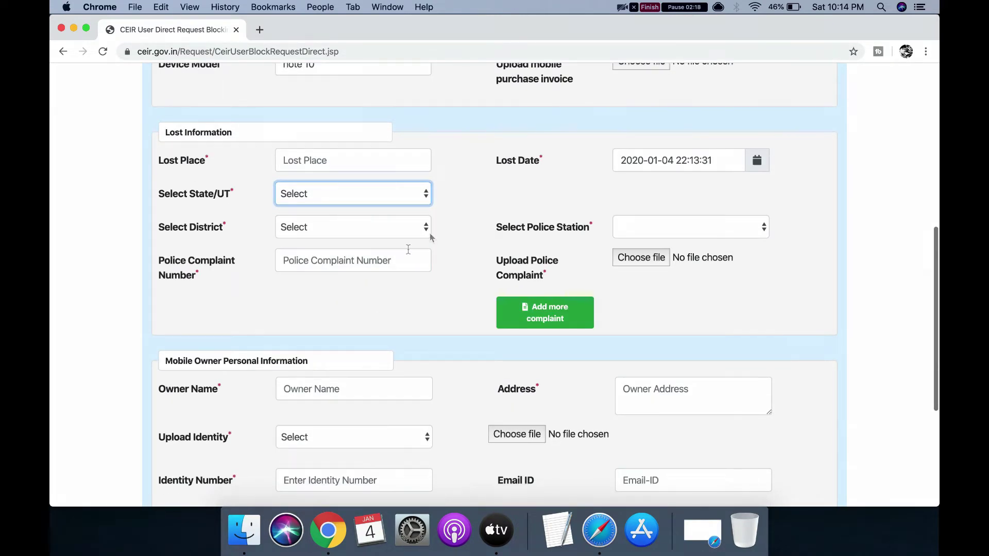
pyautogui.click(421, 231)
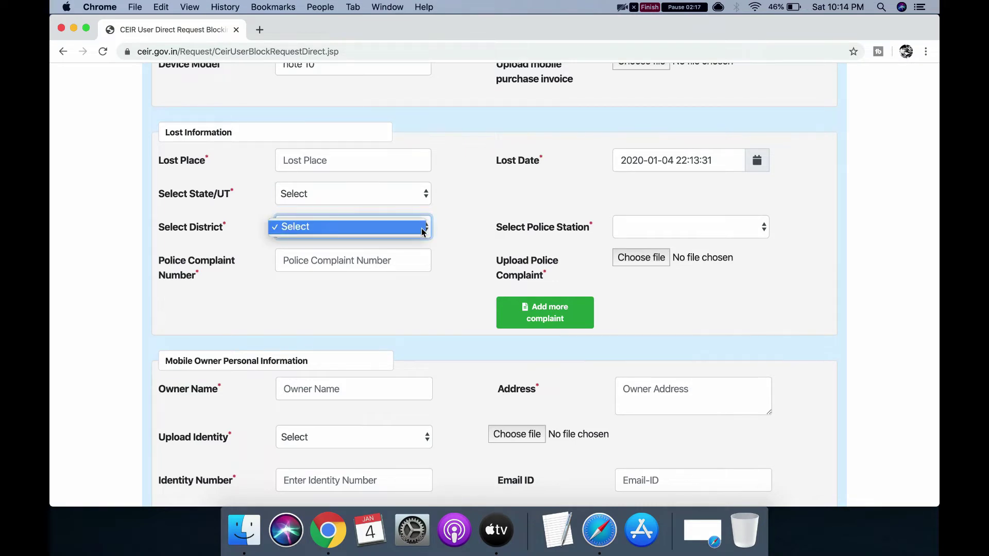
pyautogui.click(490, 238)
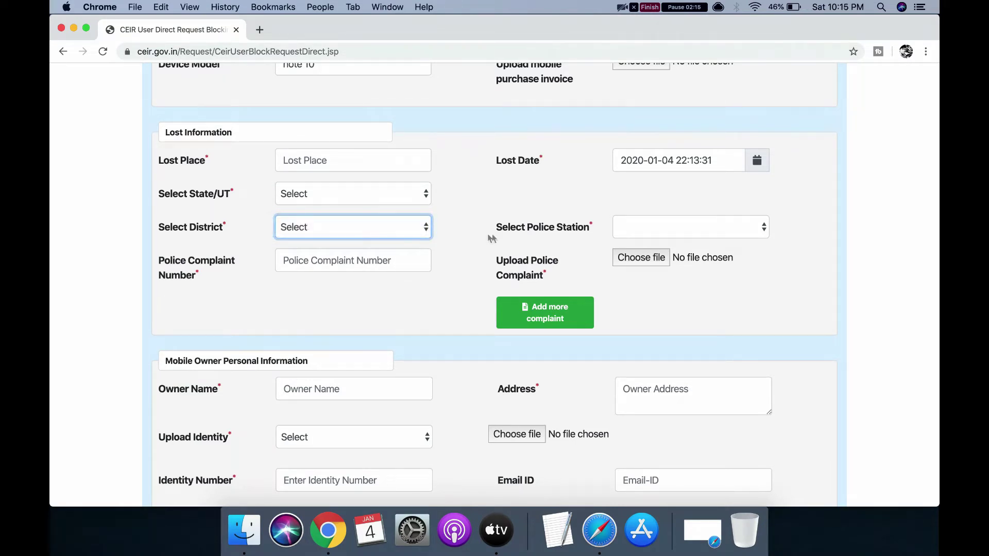
pyautogui.click(661, 226)
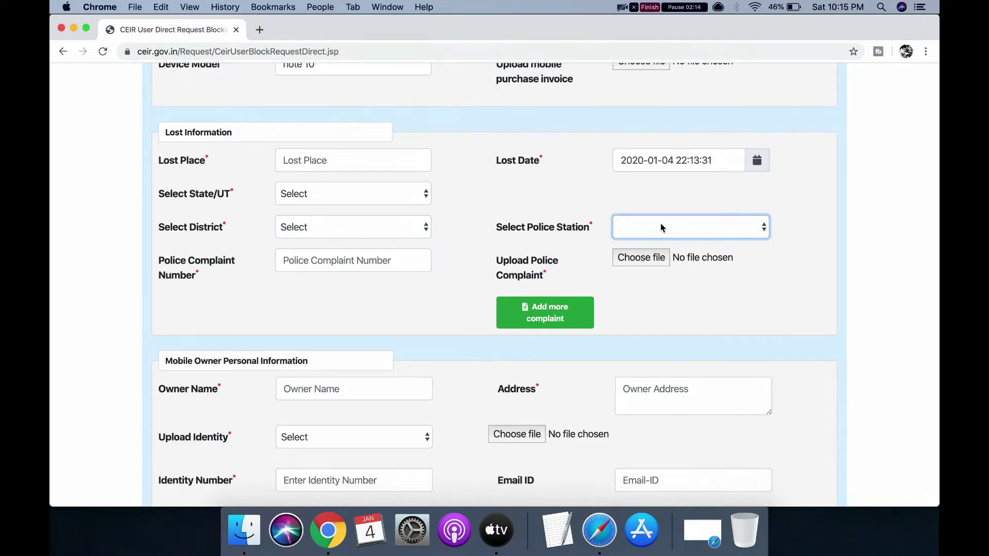
pyautogui.click(468, 225)
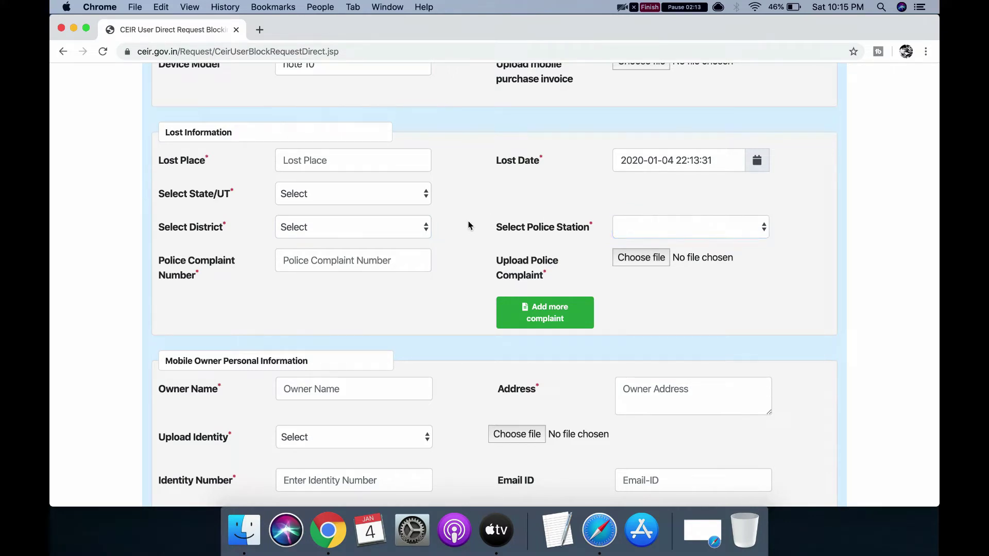
pyautogui.click(349, 268)
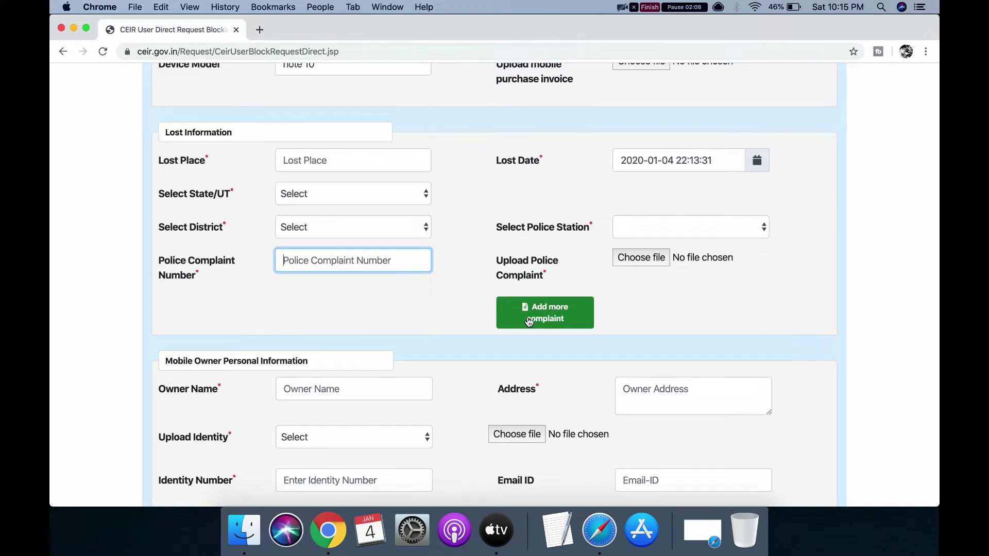
# - Under Mobile Owner Personal Information, change the identity document type from PAN Card to Aadhaar ID
pyautogui.scroll(-3, 423, 317)
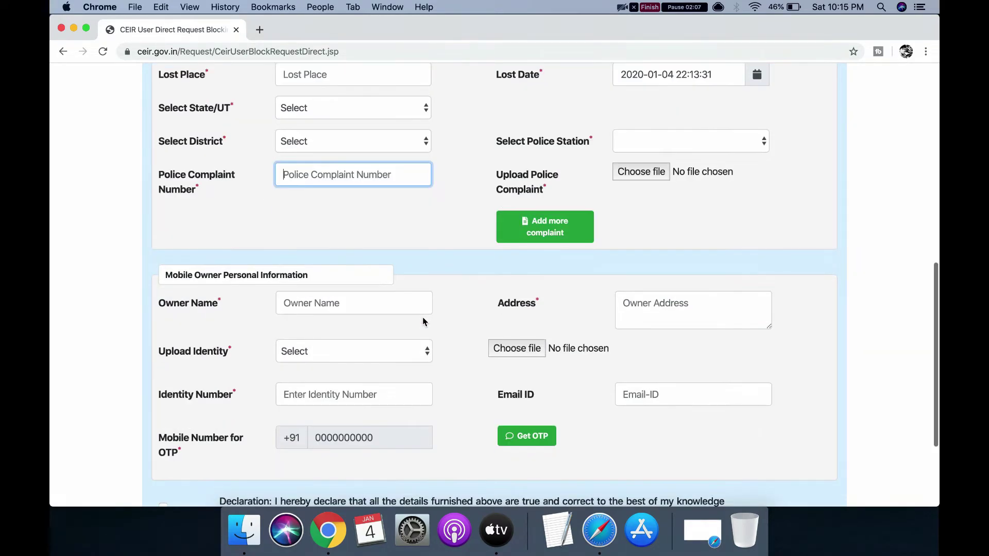
pyautogui.scroll(-2, 422, 321)
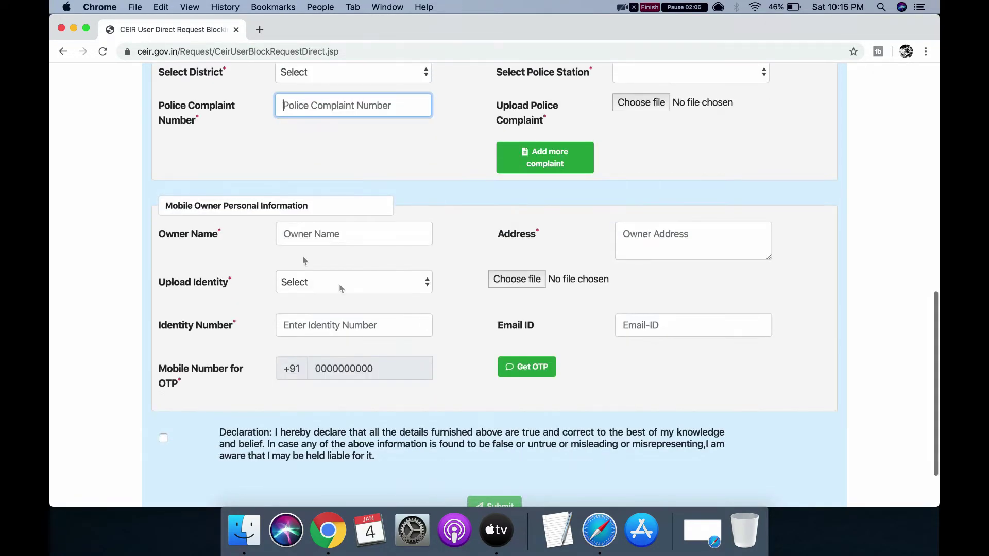
pyautogui.click(330, 229)
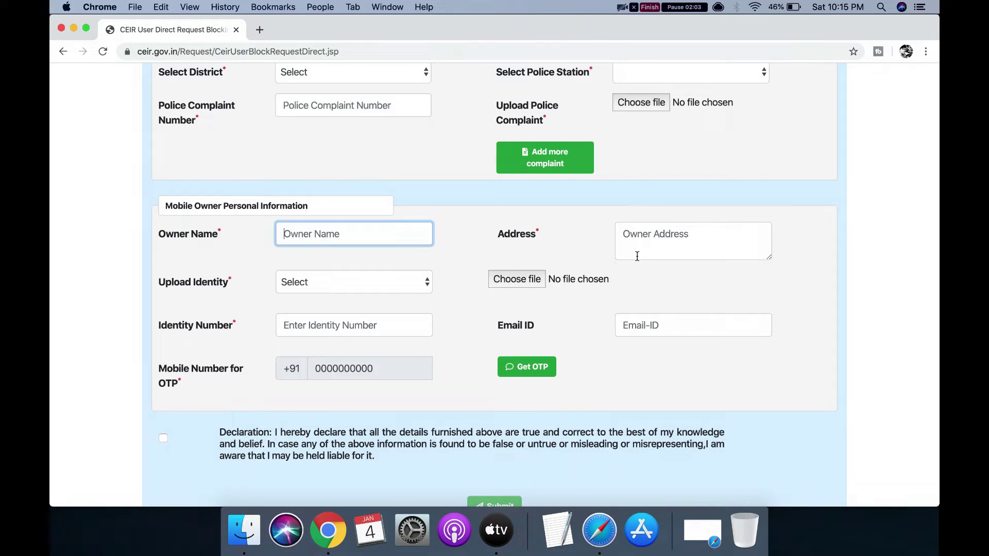
pyautogui.click(650, 248)
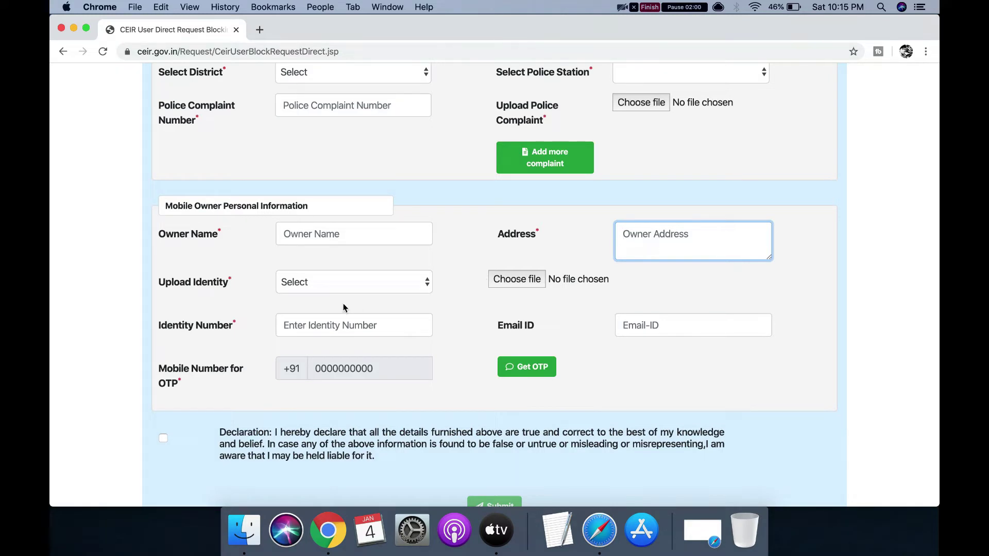
pyautogui.click(366, 290)
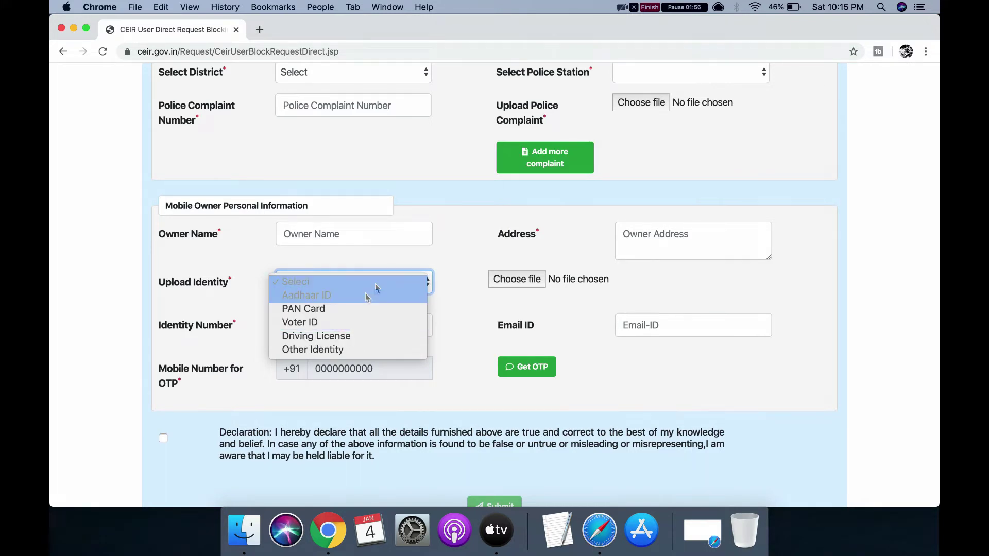
pyautogui.click(351, 308)
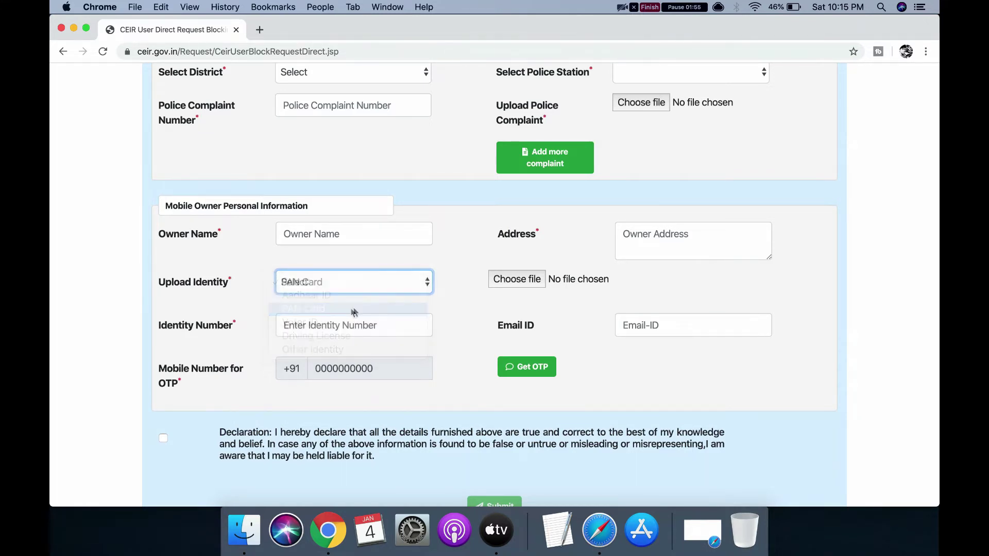
pyautogui.click(377, 295)
pyautogui.click(379, 268)
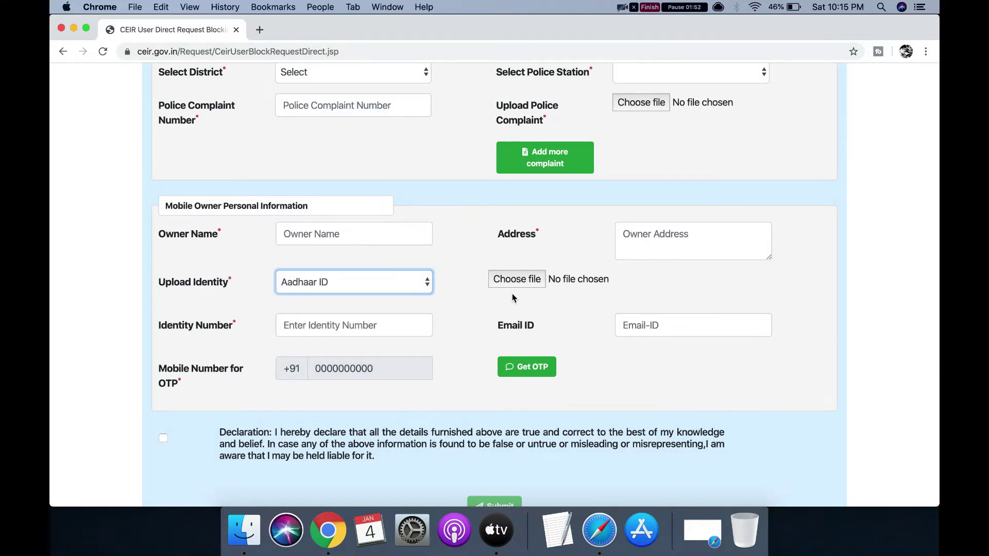
# - Tick the declaration confirming the entered details are true
pyautogui.click(388, 319)
pyautogui.click(658, 325)
pyautogui.click(361, 374)
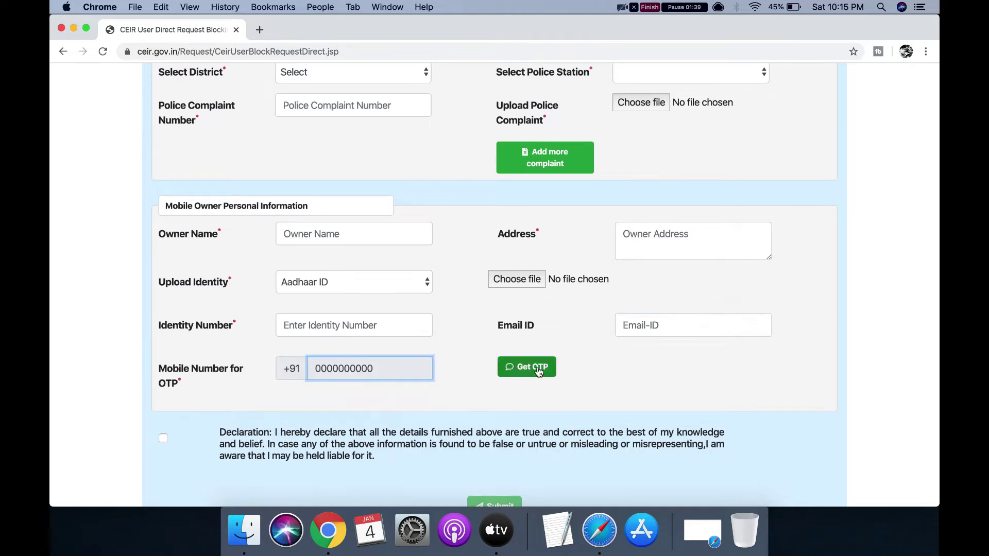
pyautogui.scroll(-3, 156, 358)
pyautogui.click(162, 371)
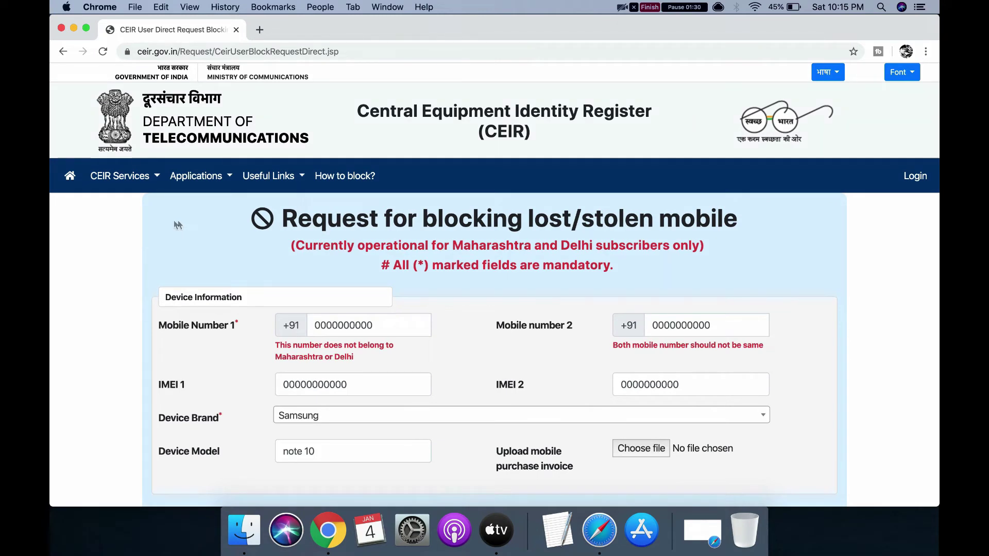
# - Go to Check Request Status under CEIR Services and place the cursor in the Request ID field
pyautogui.click(119, 177)
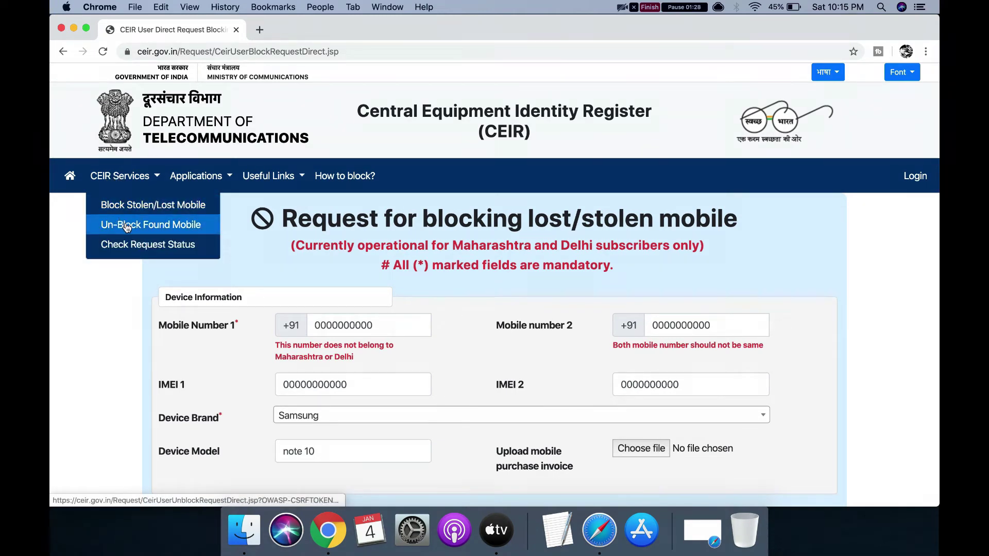
pyautogui.click(129, 245)
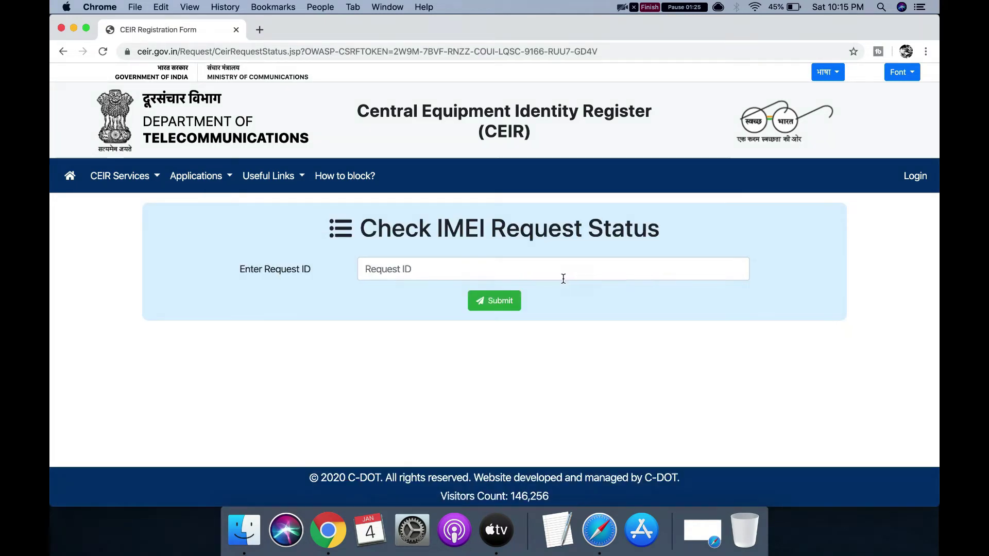
pyautogui.click(559, 278)
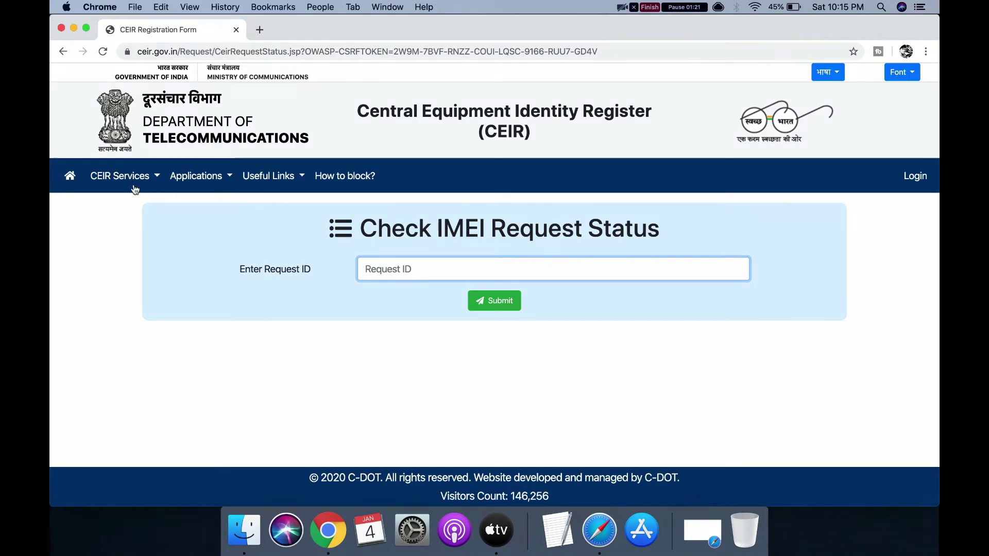
# - Return to the CEIR home page and cycle the information slideshow through to its first slide
pyautogui.click(70, 177)
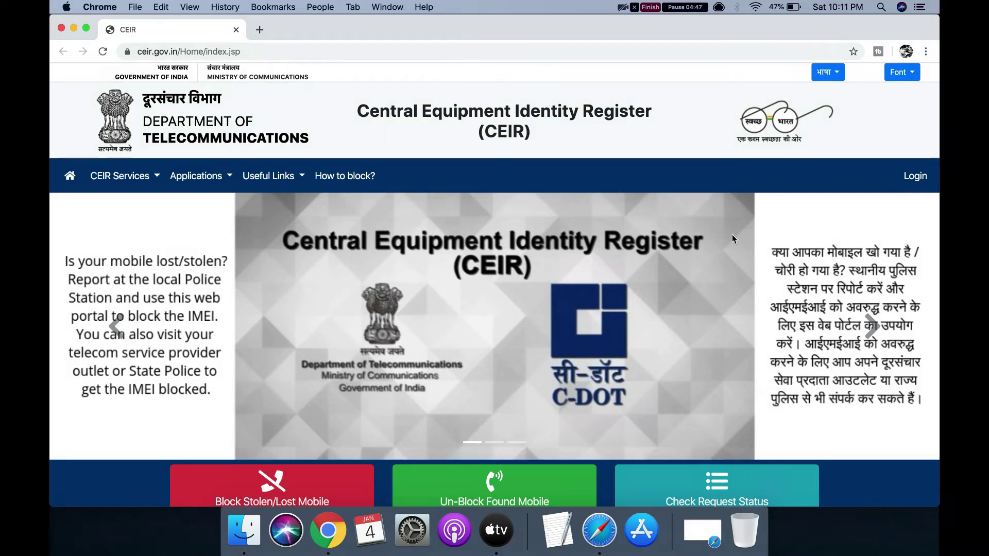
pyautogui.click(873, 323)
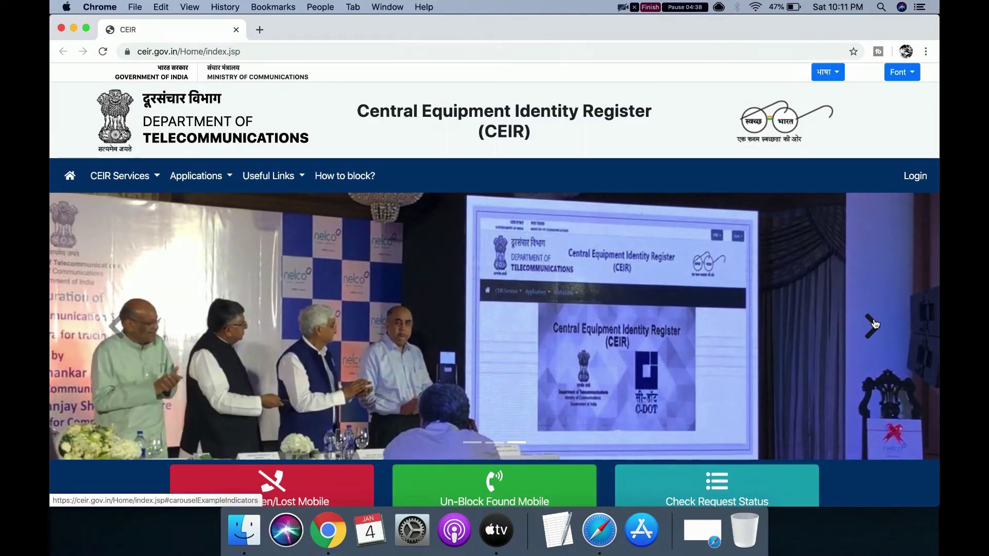
pyautogui.click(873, 323)
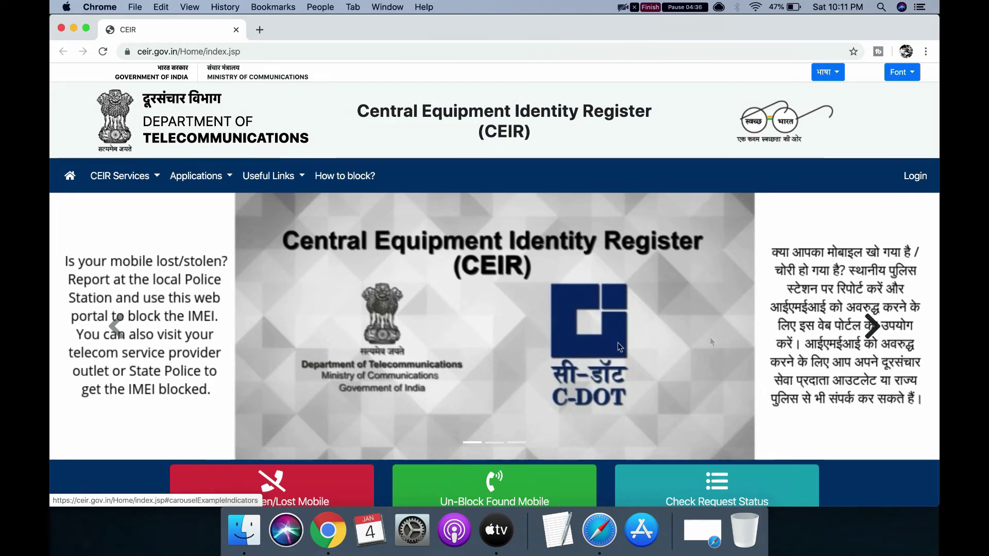
pyautogui.scroll(-3, 611, 344)
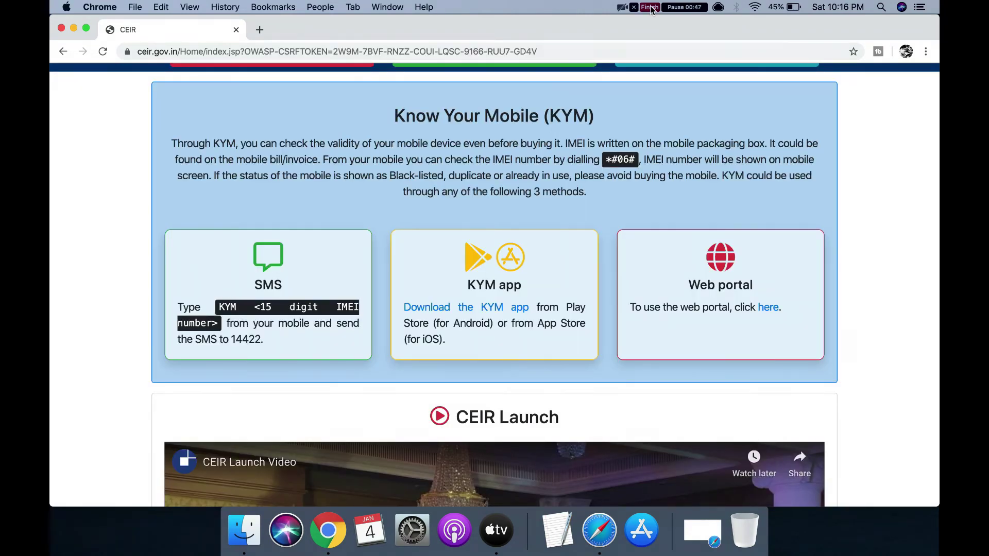
pyautogui.scroll(10, 472, 230)
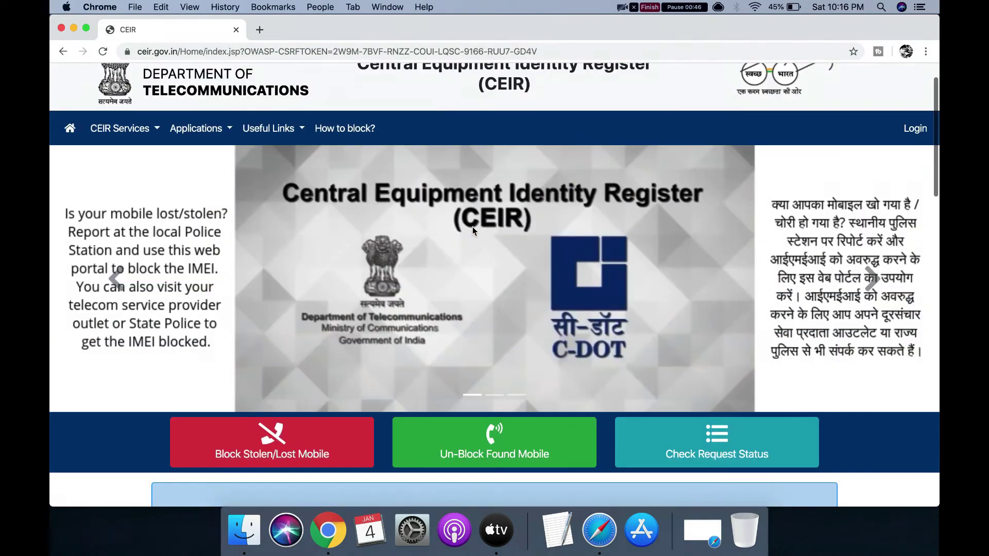